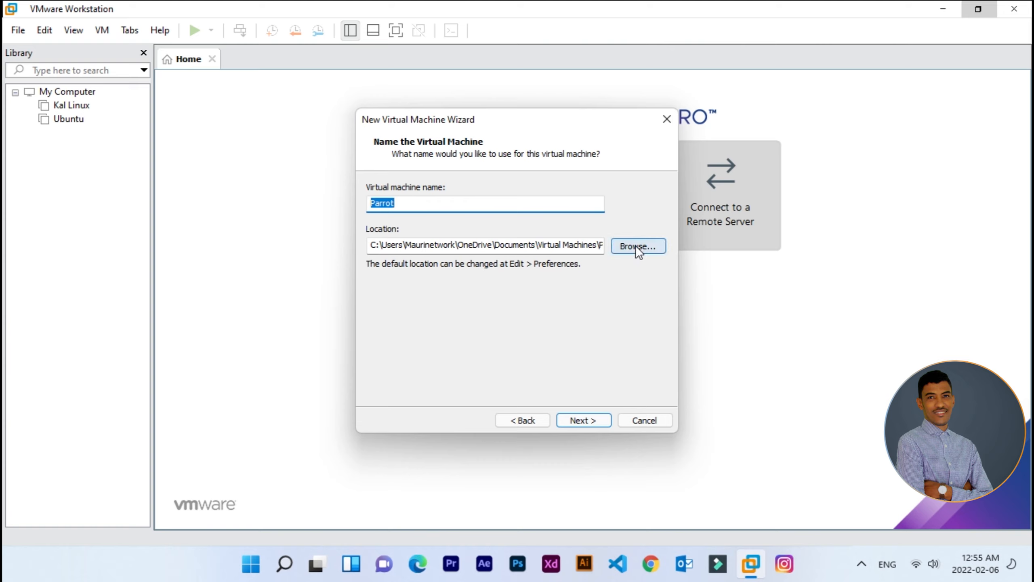
Create a new folder in C:\operating systems, try to name it Parrot, and use it as the virtual machine's location
{"action": "left_click", "coordinate": [432, 288]}
{"action": "scroll", "coordinate": [525, 301], "scroll_direction": "down", "scroll_amount": 1}
{"action": "scroll", "coordinate": [513, 282], "scroll_direction": "up", "scroll_amount": 1}
{"action": "left_click", "coordinate": [503, 254]}
{"action": "left_click", "coordinate": [462, 374]}
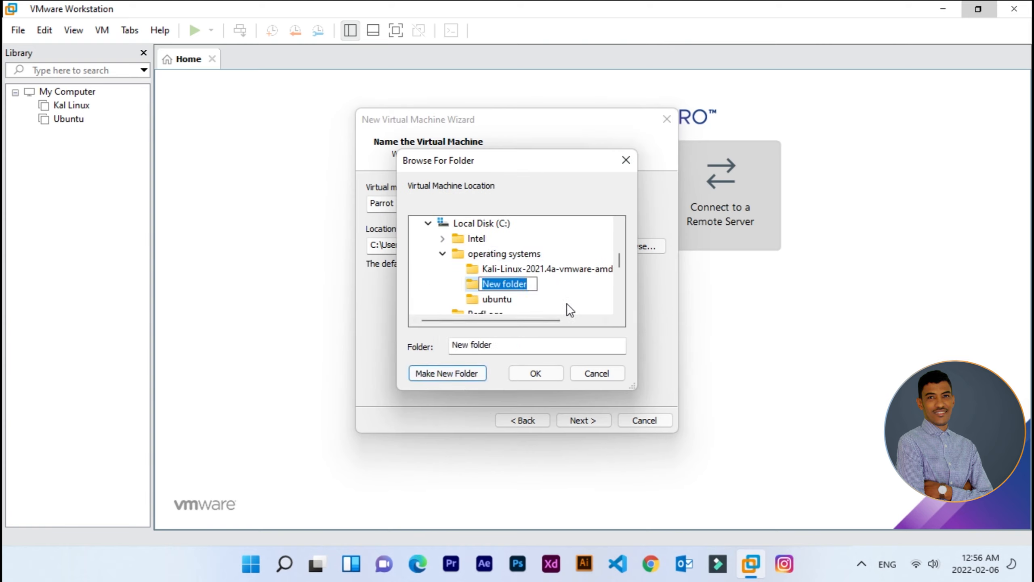
{"action": "type", "text": "P"}
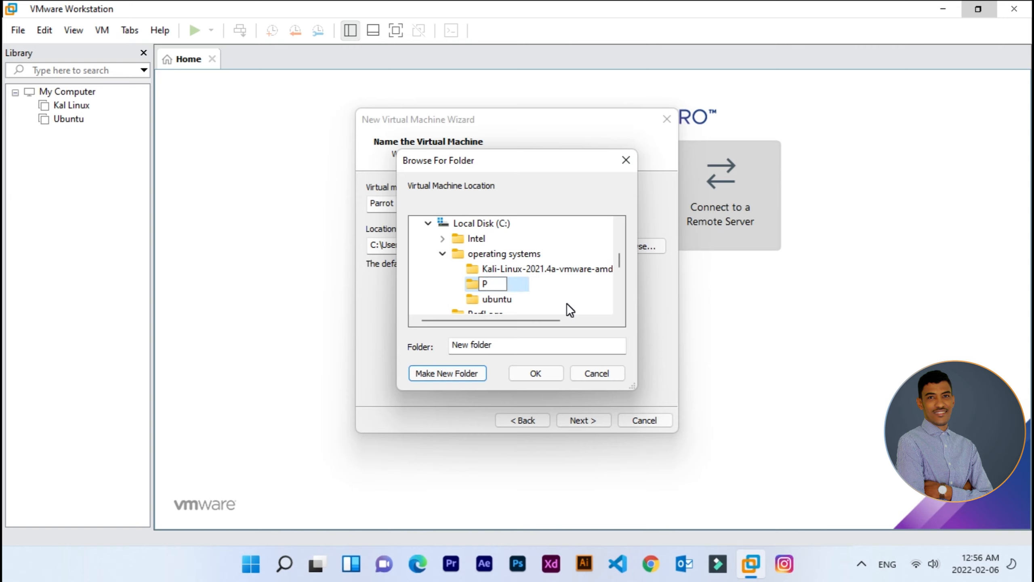
{"action": "type", "text": "arrot"}
{"action": "left_click", "coordinate": [535, 373]}
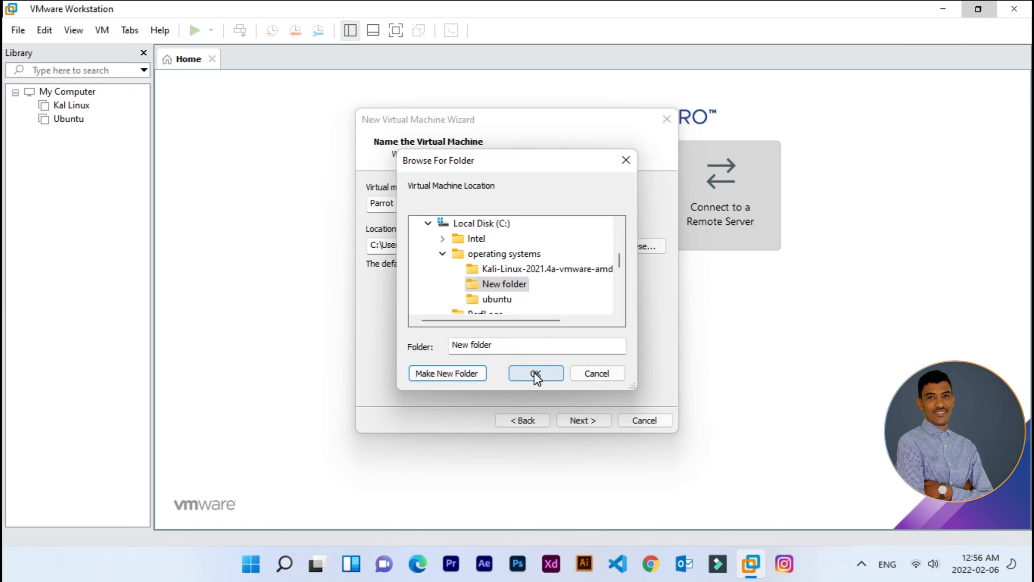
{"action": "left_click", "coordinate": [583, 421]}
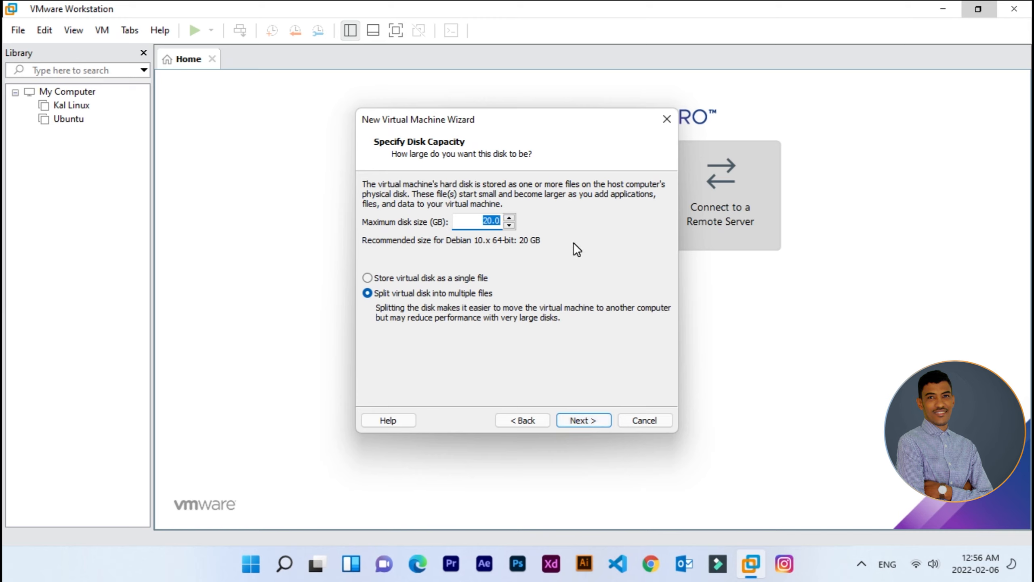
Set the maximum disk size to 15 GB, keep the disk split into multiple files, and finish creating the virtual machine
{"action": "type", "text": "15"}
{"action": "left_click", "coordinate": [590, 420]}
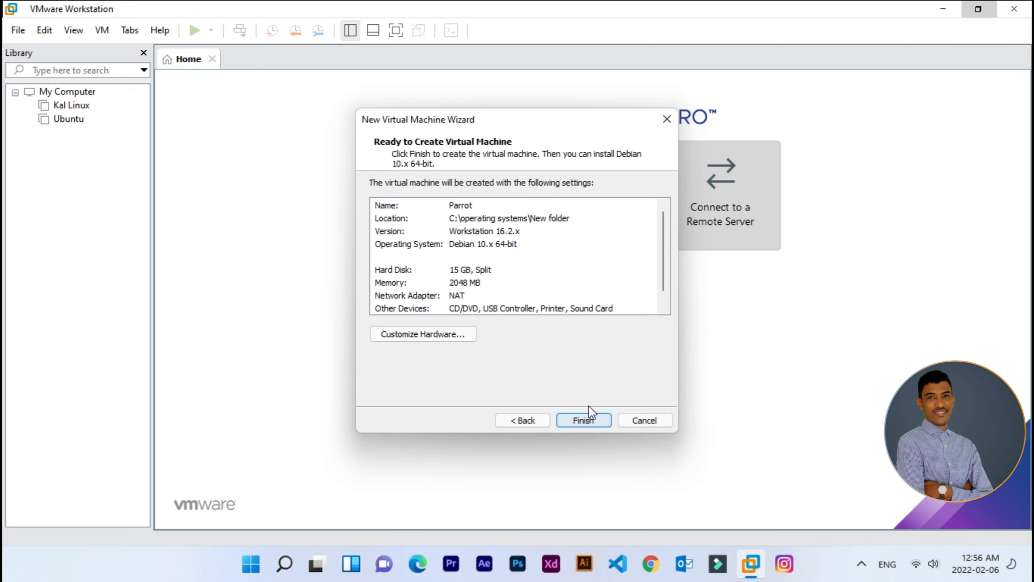
{"action": "left_click", "coordinate": [596, 422]}
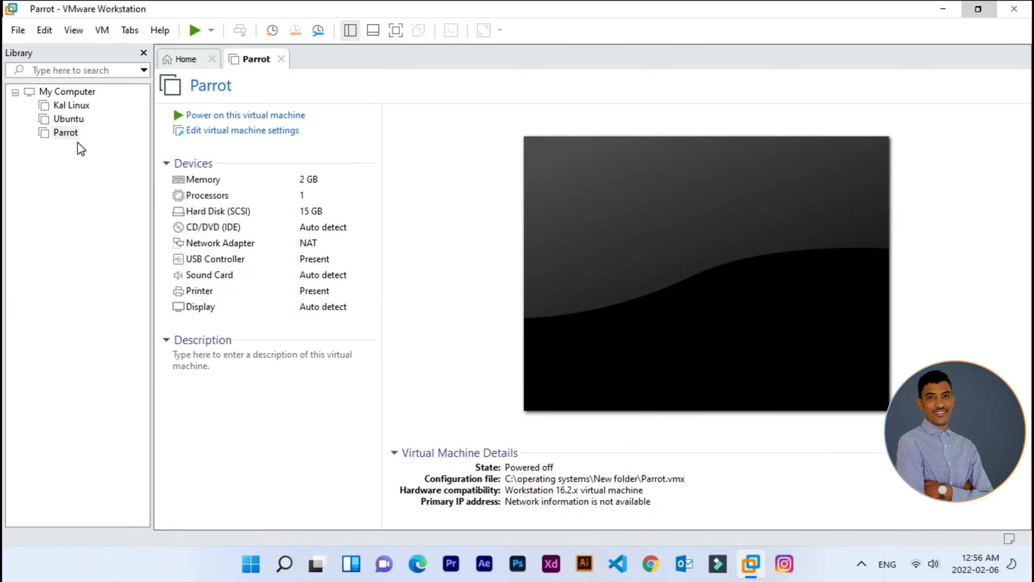
Set the Parrot virtual machine's CD/DVD drive to use the ISO image G:\OS\Parrot-home-4.11.3_amd64.iso
{"action": "right_click", "coordinate": [71, 137]}
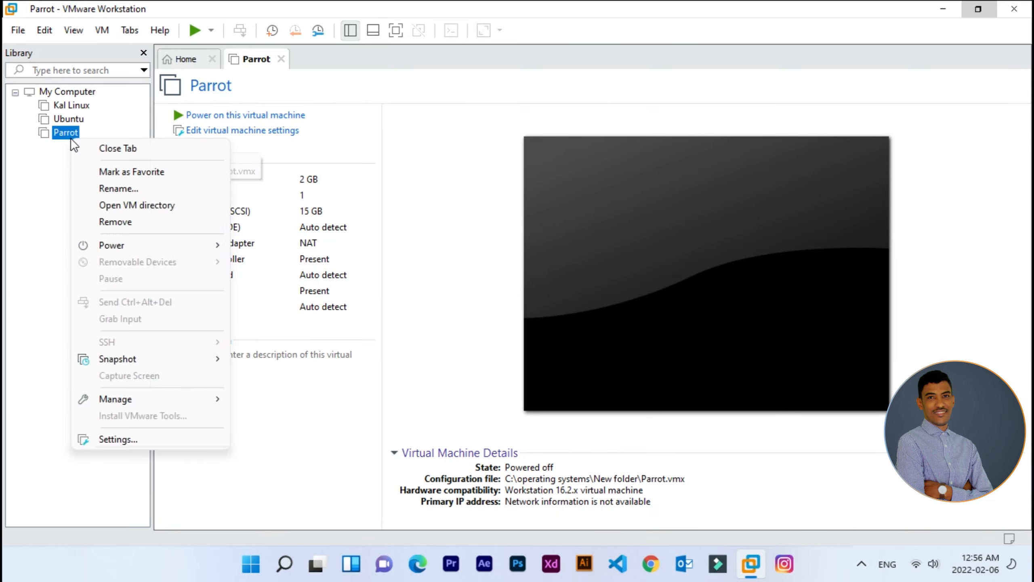
{"action": "left_click", "coordinate": [166, 441]}
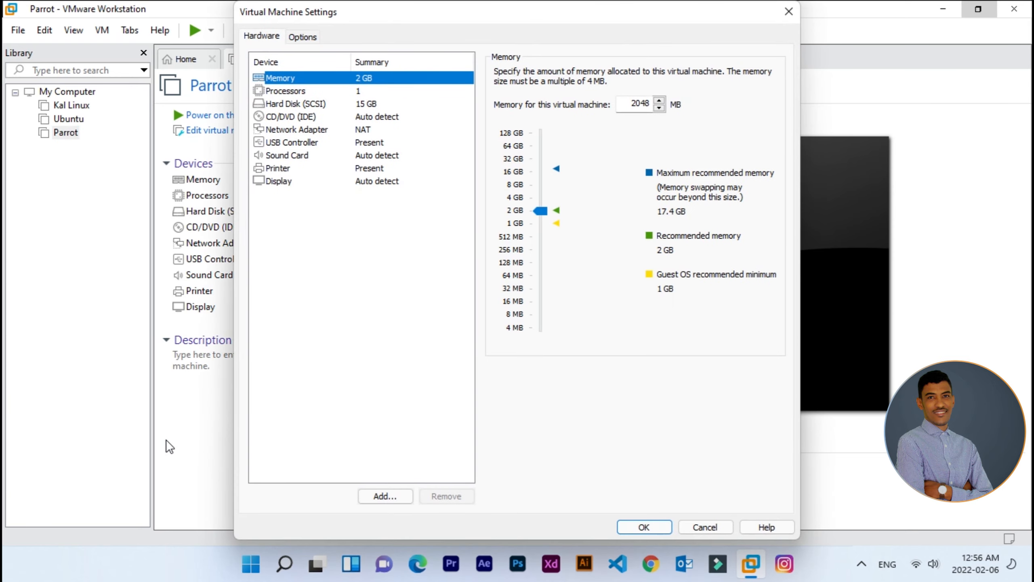
{"action": "left_click", "coordinate": [287, 117]}
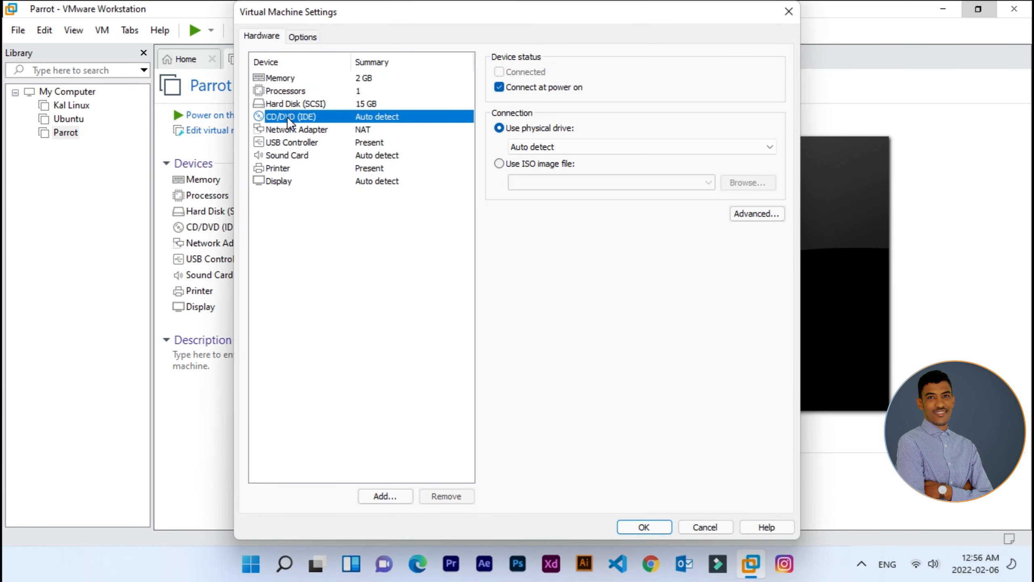
{"action": "left_click", "coordinate": [511, 165]}
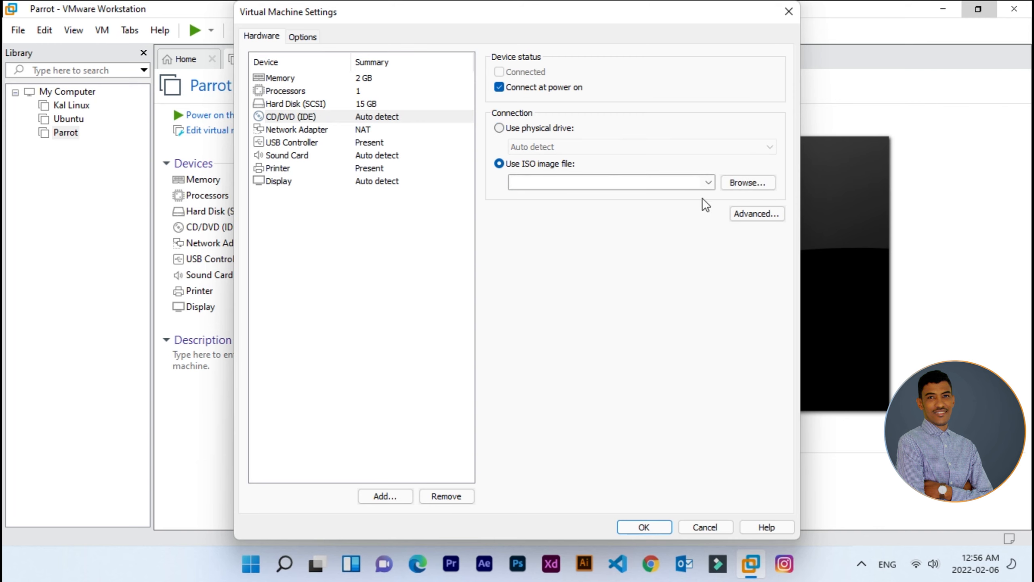
{"action": "left_click", "coordinate": [752, 184]}
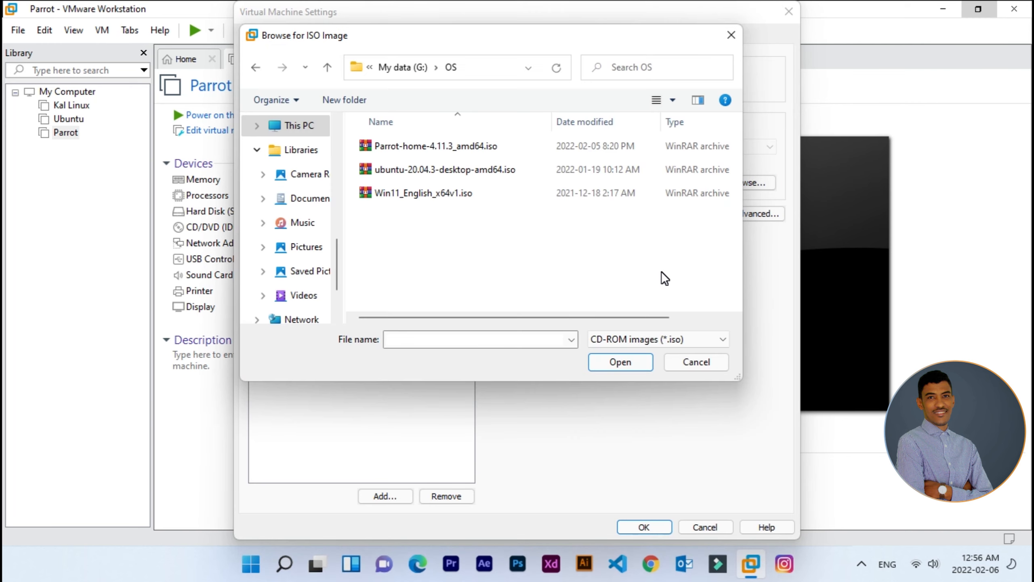
{"action": "left_click", "coordinate": [406, 149]}
{"action": "double_click", "coordinate": [405, 149]}
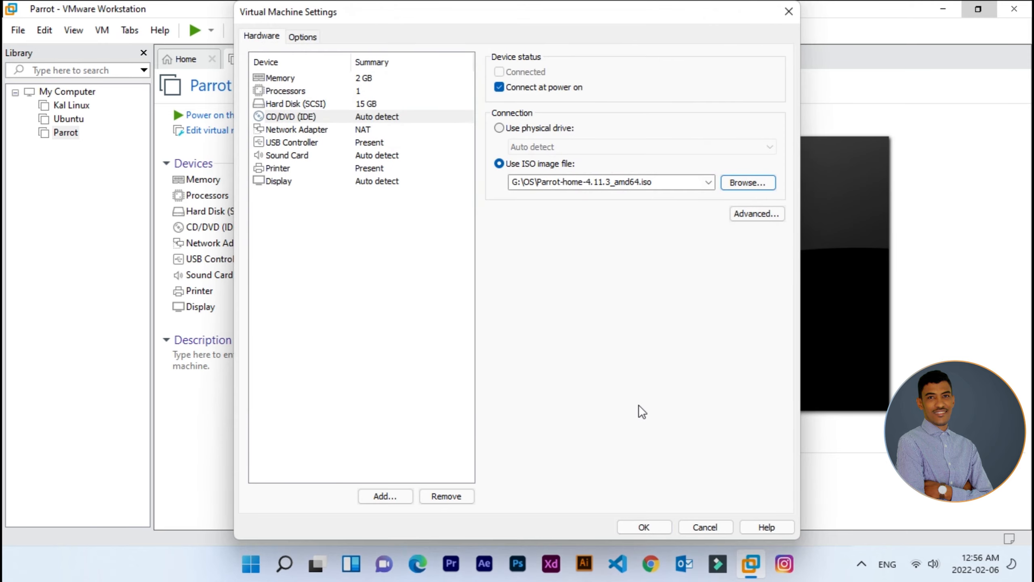
{"action": "left_click", "coordinate": [655, 527]}
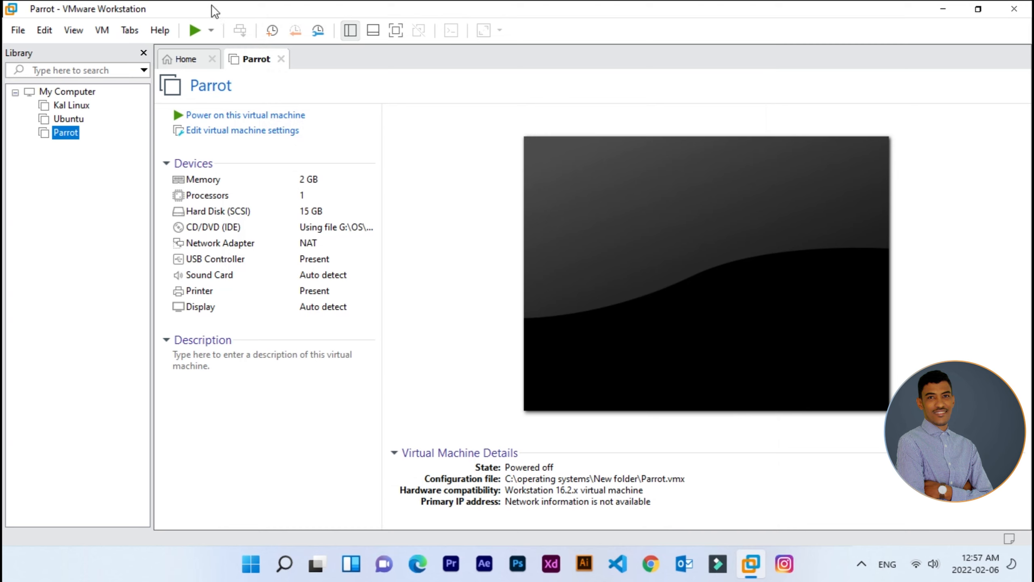
Power on the Parrot virtual machine and show its display stretched in full screen
{"action": "left_click", "coordinate": [196, 33]}
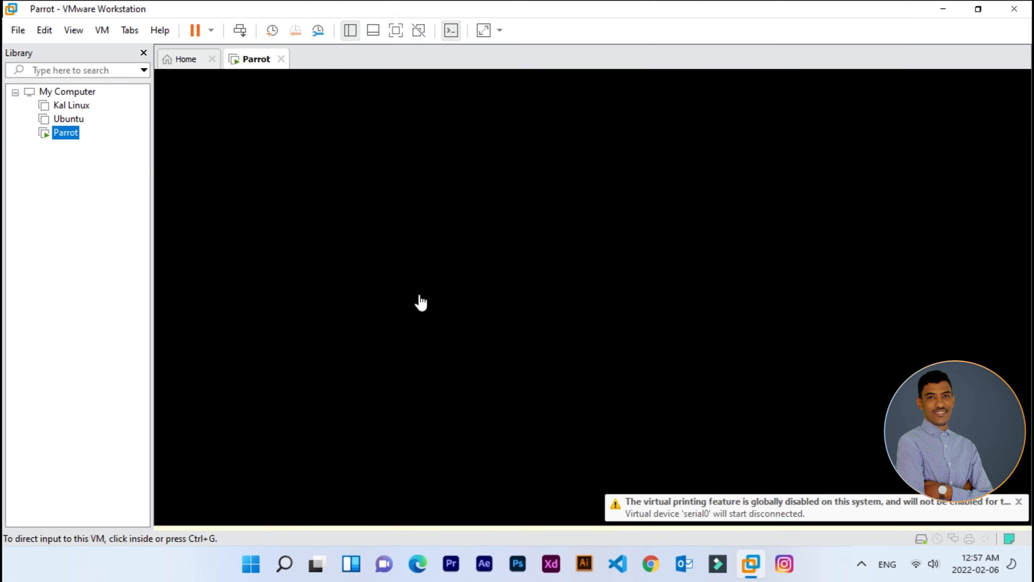
{"action": "left_click", "coordinate": [667, 272]}
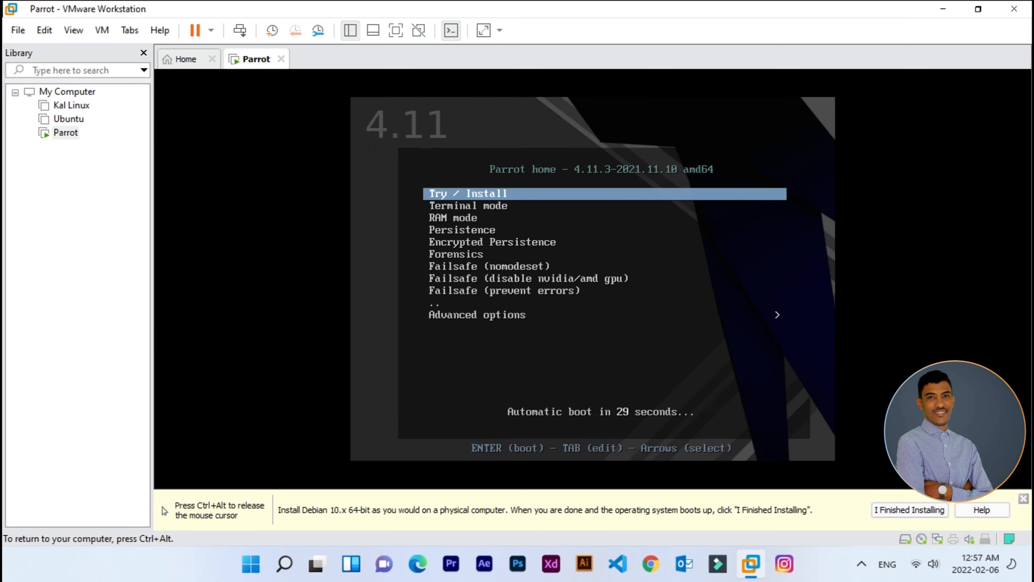
{"action": "key", "text": "ctrl+alt"}
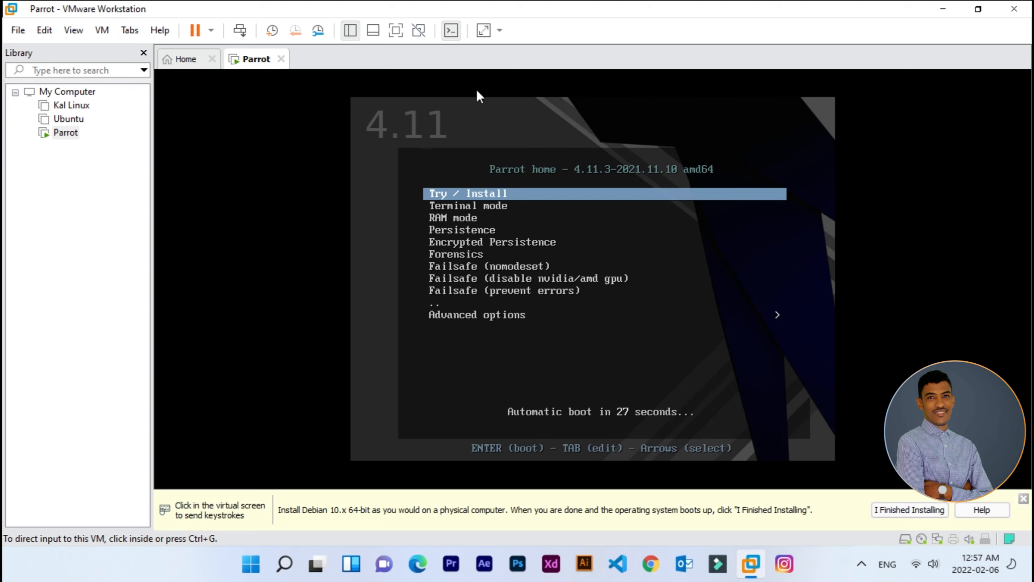
{"action": "left_click", "coordinate": [484, 29]}
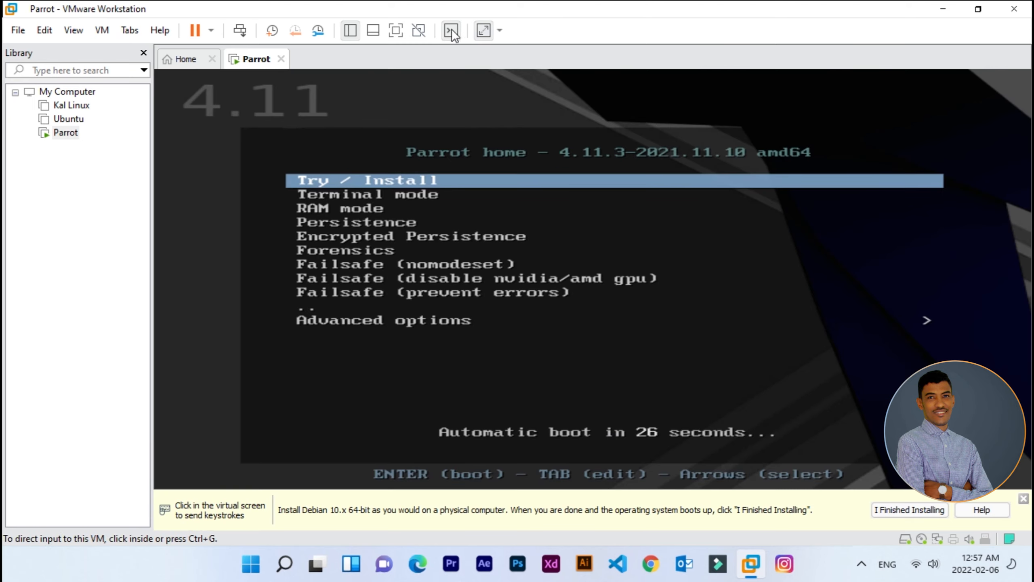
{"action": "left_click", "coordinate": [396, 32]}
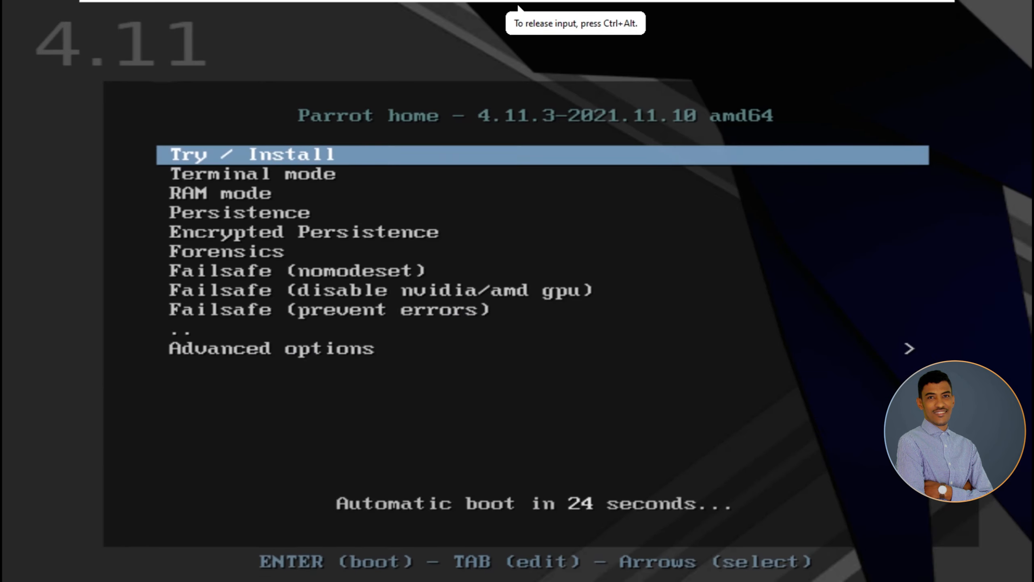
Boot the virtual machine with the Try / Install entry of the Parrot boot menu
{"action": "key", "text": "Down"}
{"action": "key", "text": "Down"}
{"action": "key", "text": "Up"}
{"action": "key", "text": "Up"}
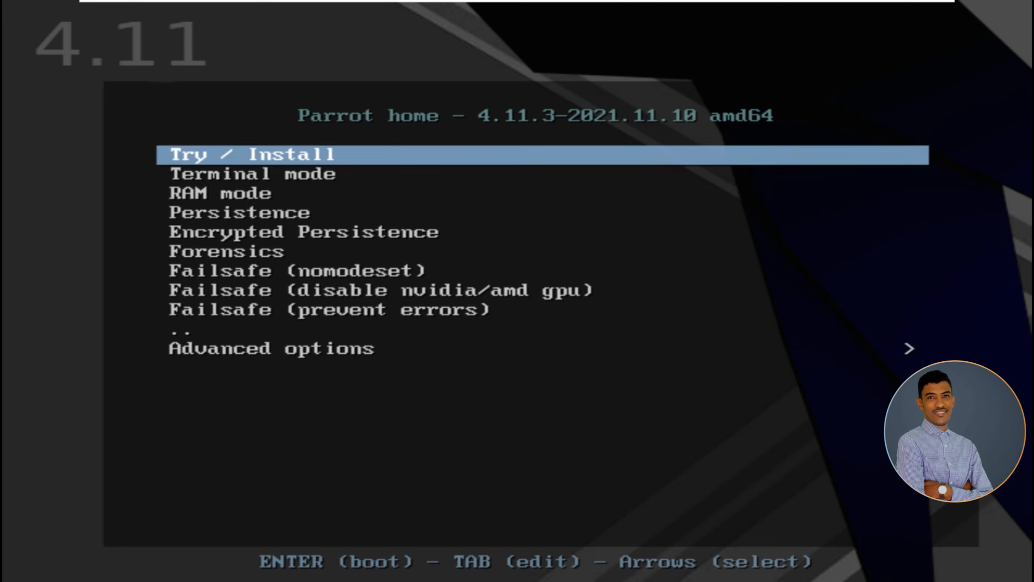
{"action": "key", "text": "Return"}
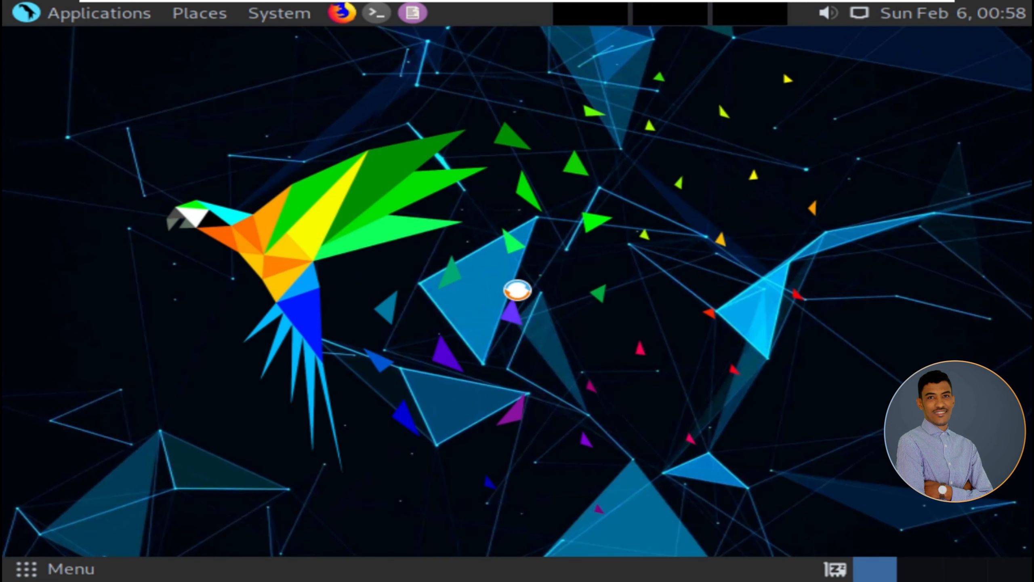
Launch the Parrot installer and accept American English, the America/New York time zone and the default keyboard
{"action": "left_click", "coordinate": [112, 259]}
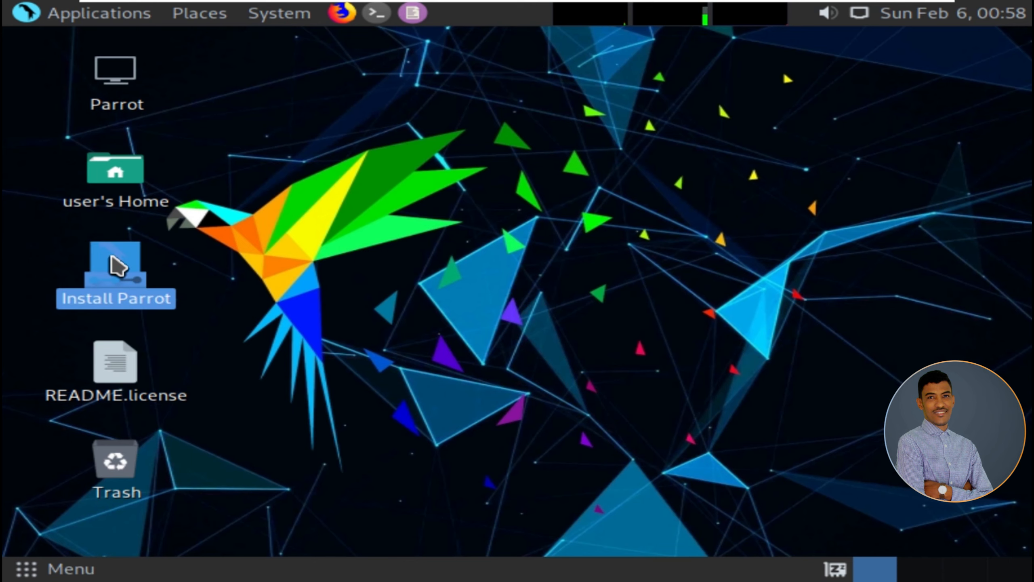
{"action": "double_click", "coordinate": [112, 258]}
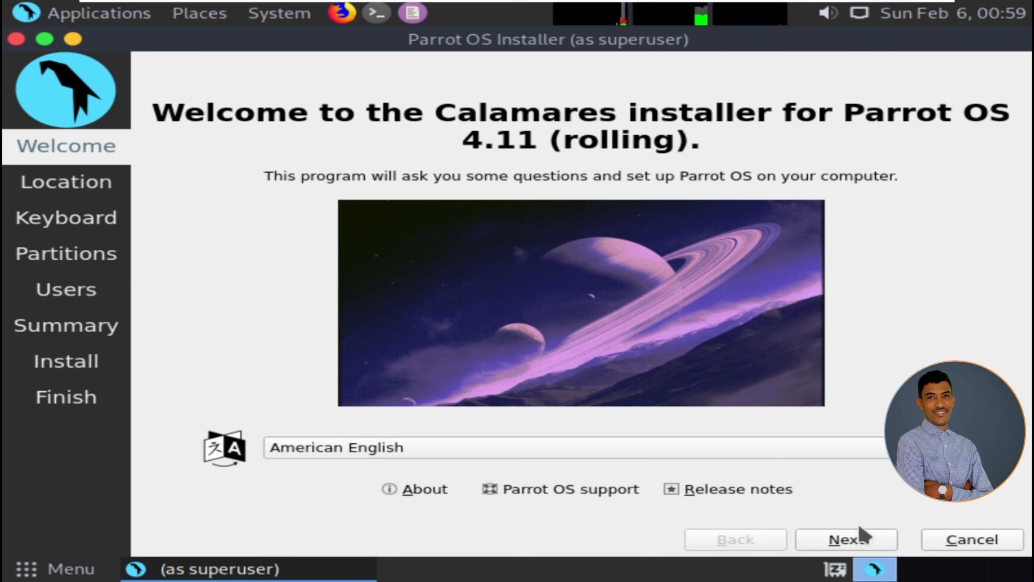
{"action": "left_click", "coordinate": [864, 543]}
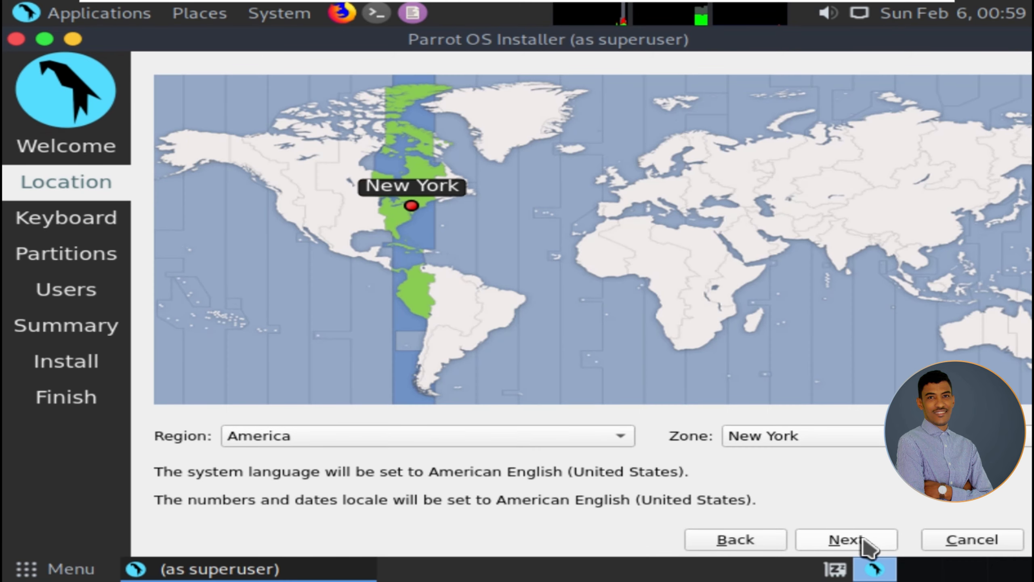
{"action": "left_click", "coordinate": [866, 544]}
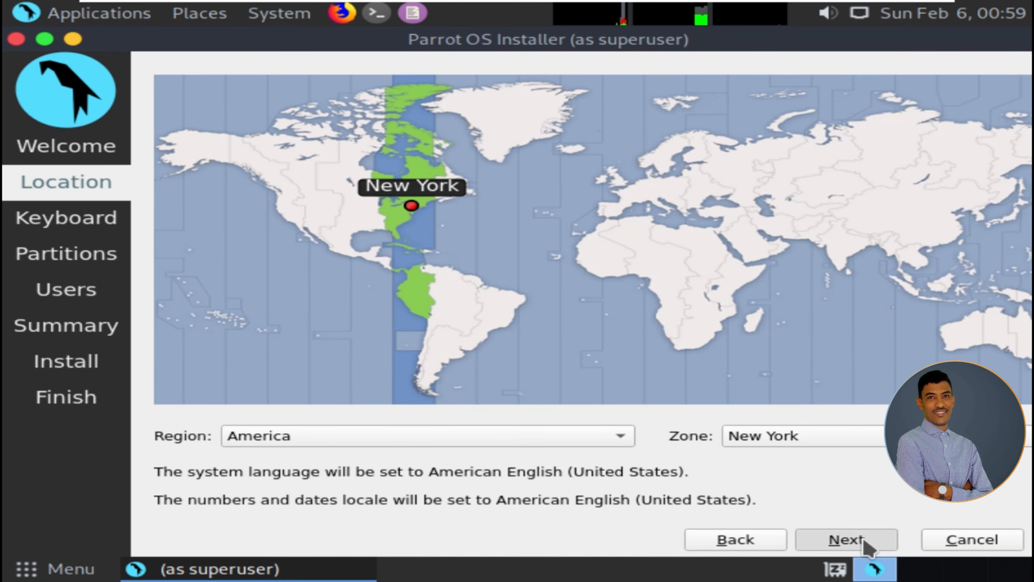
{"action": "left_click", "coordinate": [863, 539]}
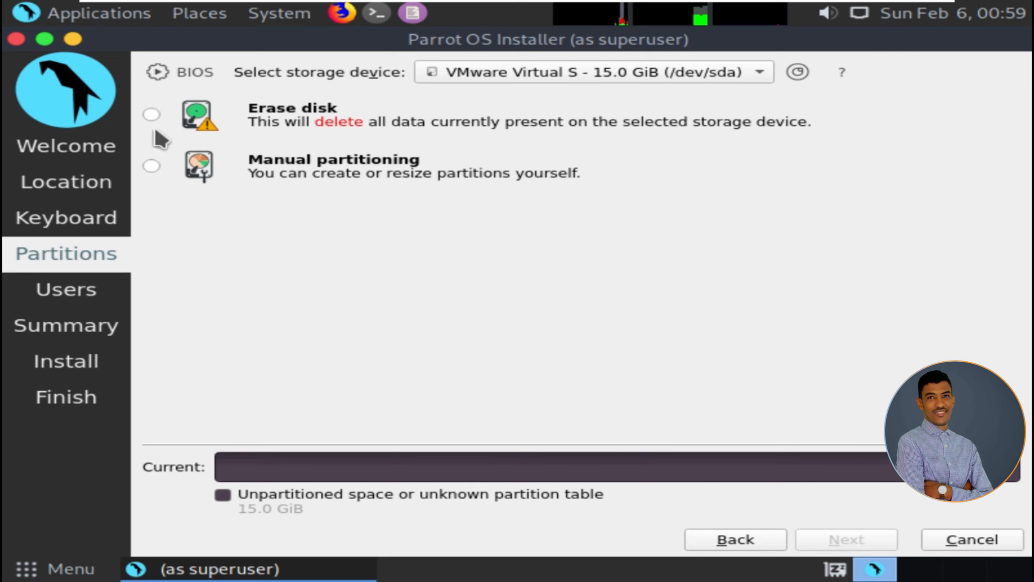
Choose to erase the virtual disk with the Swap (with Hibernate) option and continue to the user settings
{"action": "left_click", "coordinate": [152, 114]}
{"action": "left_click", "coordinate": [321, 164]}
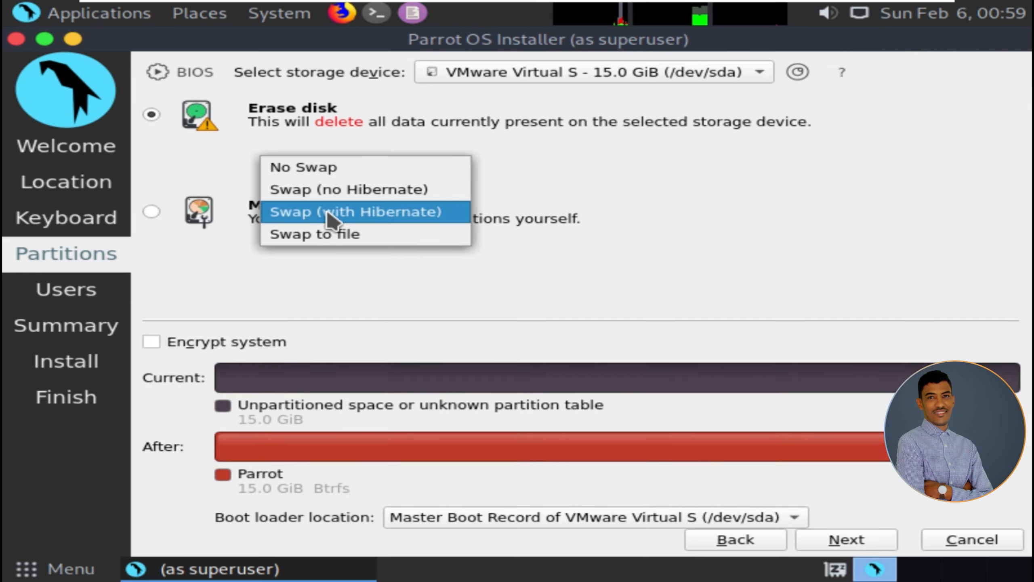
{"action": "left_click", "coordinate": [329, 214]}
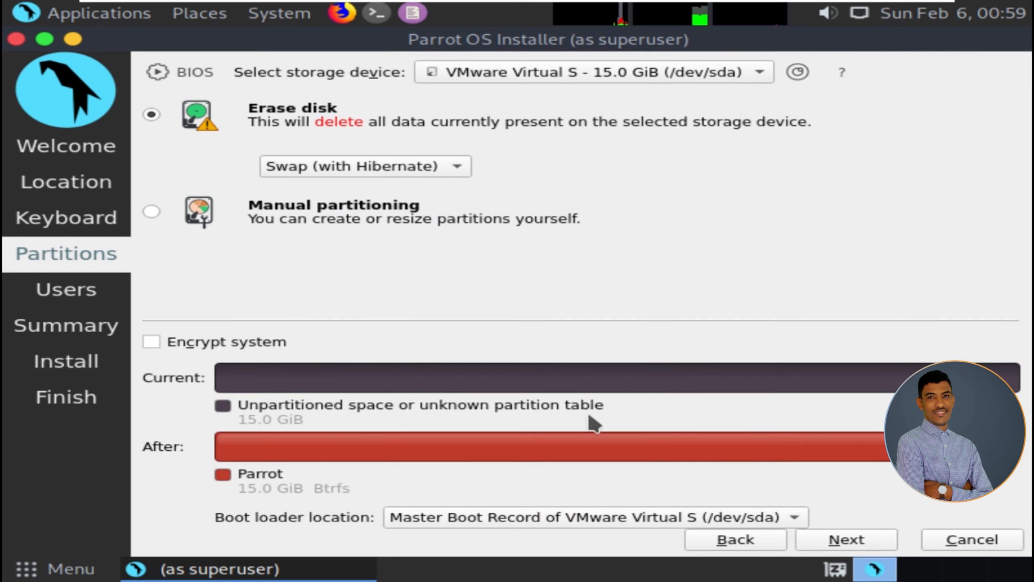
{"action": "left_click", "coordinate": [868, 542]}
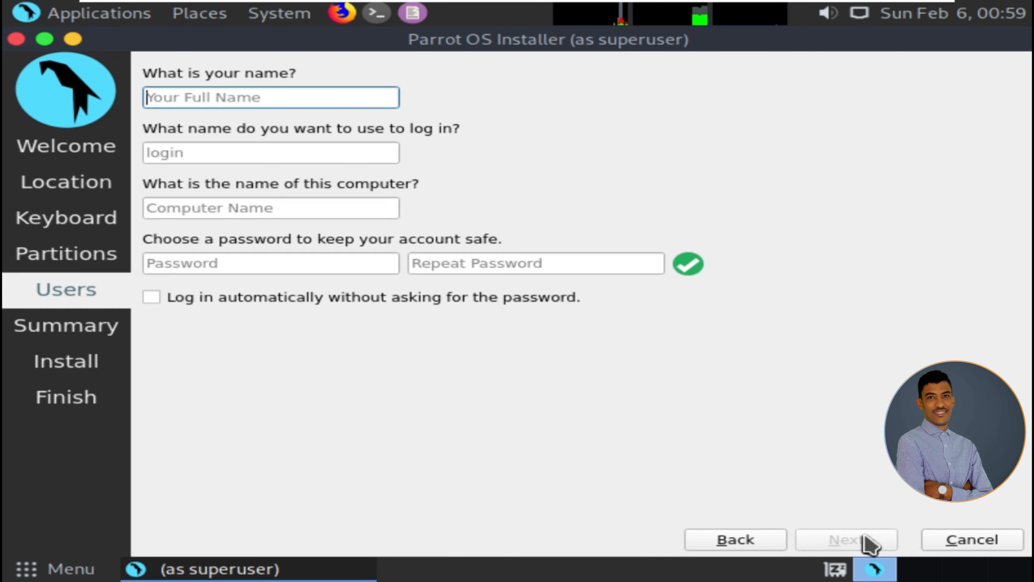
Enter the user's name, keep the suggested login and computer names, and fill in and repeat the account password
{"action": "type", "text": "Mahudh"}
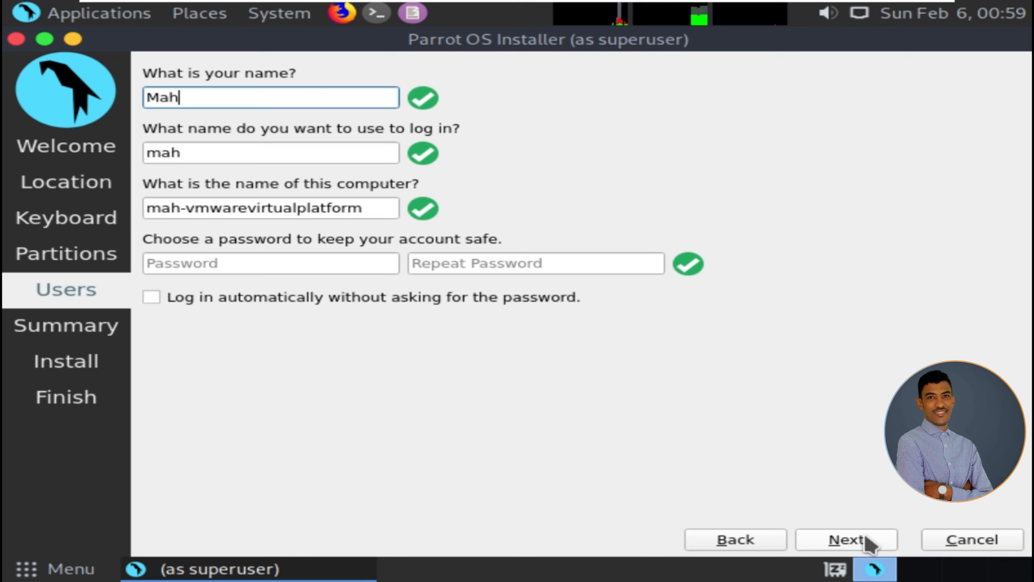
{"action": "key", "text": "Tab"}
{"action": "key", "text": "Tab"}
{"action": "key", "text": "Tab"}
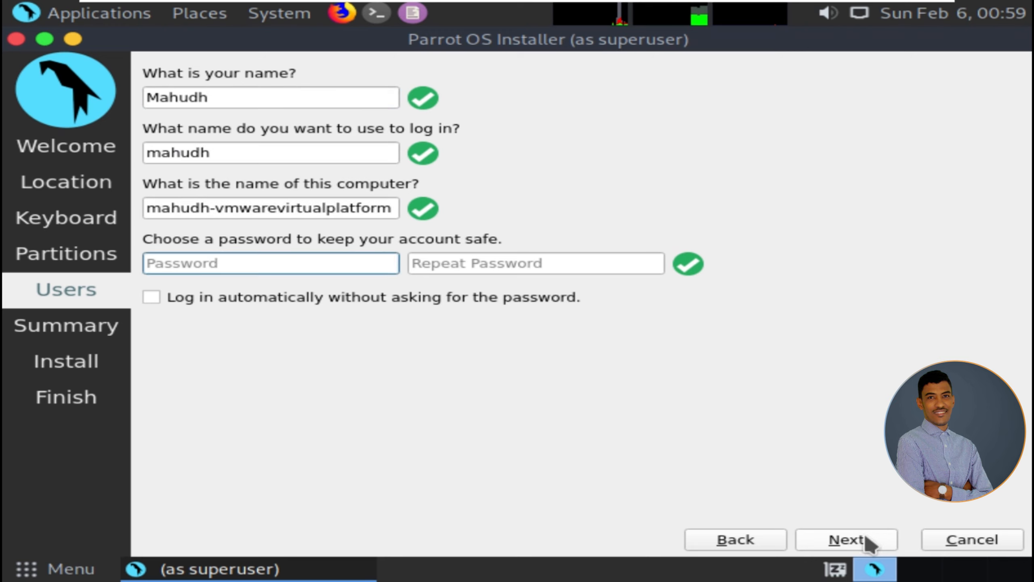
{"action": "type", "text": "••••••••"}
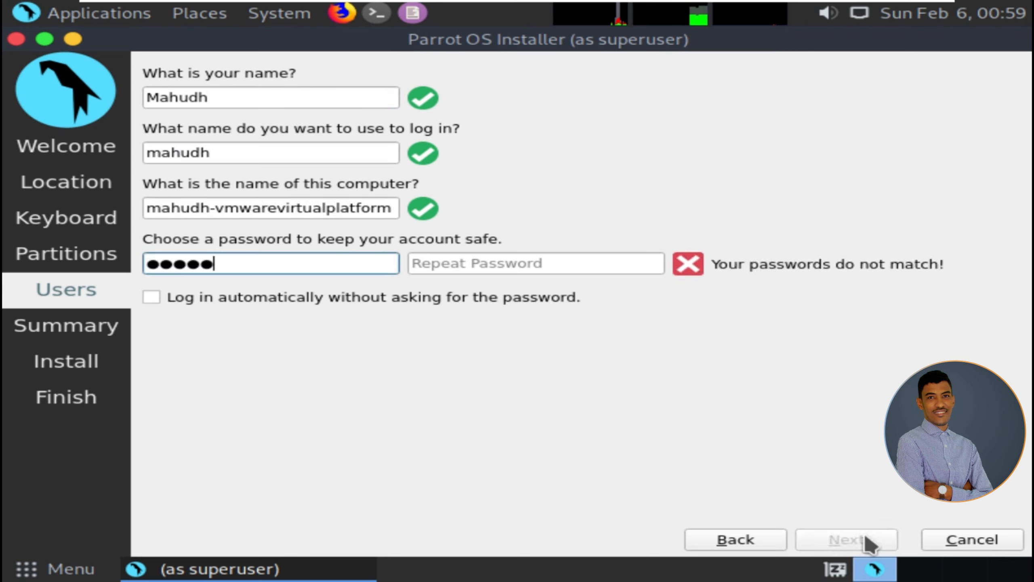
{"action": "key", "text": "Tab"}
{"action": "type", "text": "••••••••"}
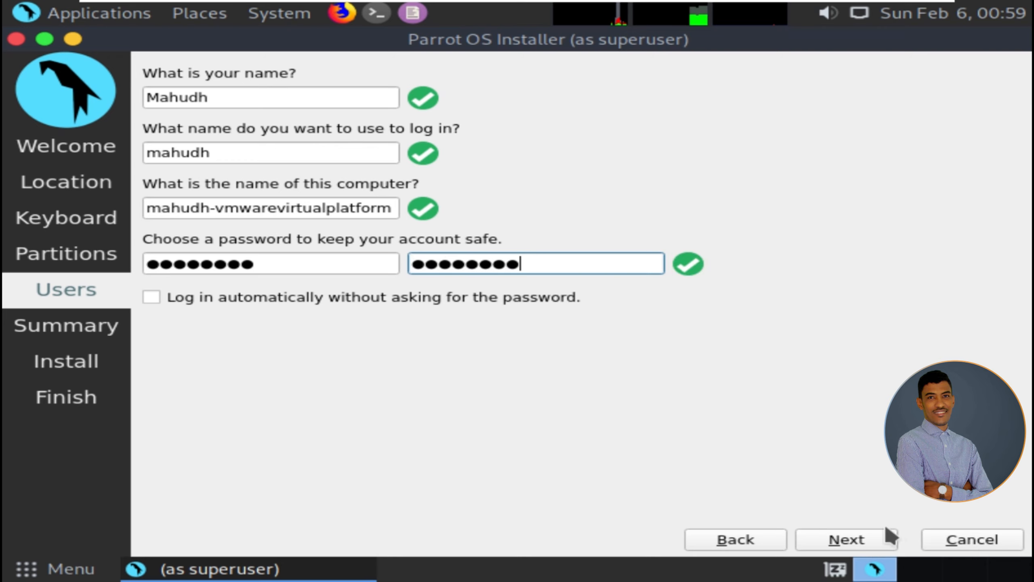
Proceed to the installation summary, then start and confirm the installation of Parrot 4.11
{"action": "left_click", "coordinate": [857, 538]}
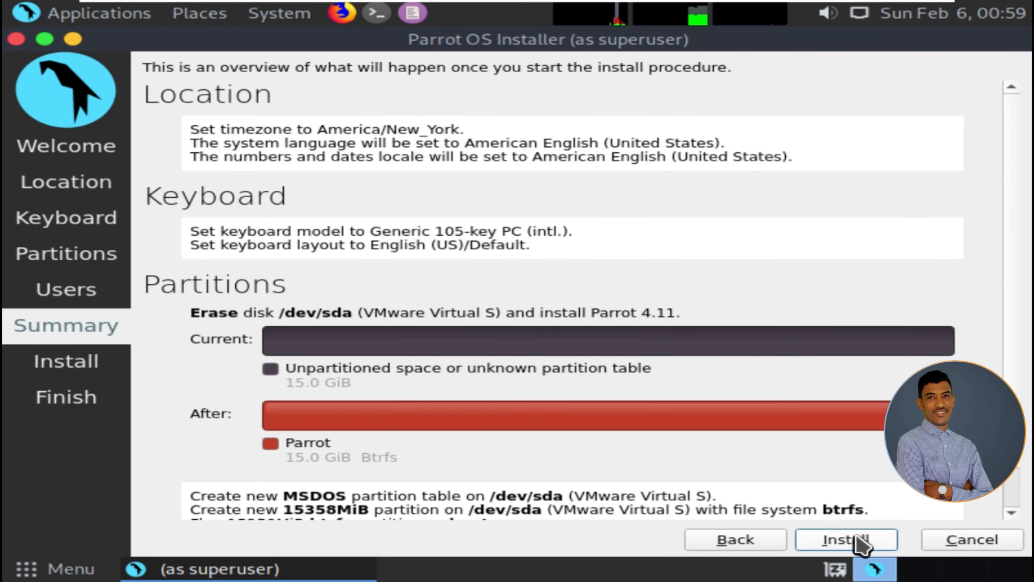
{"action": "left_click", "coordinate": [862, 542]}
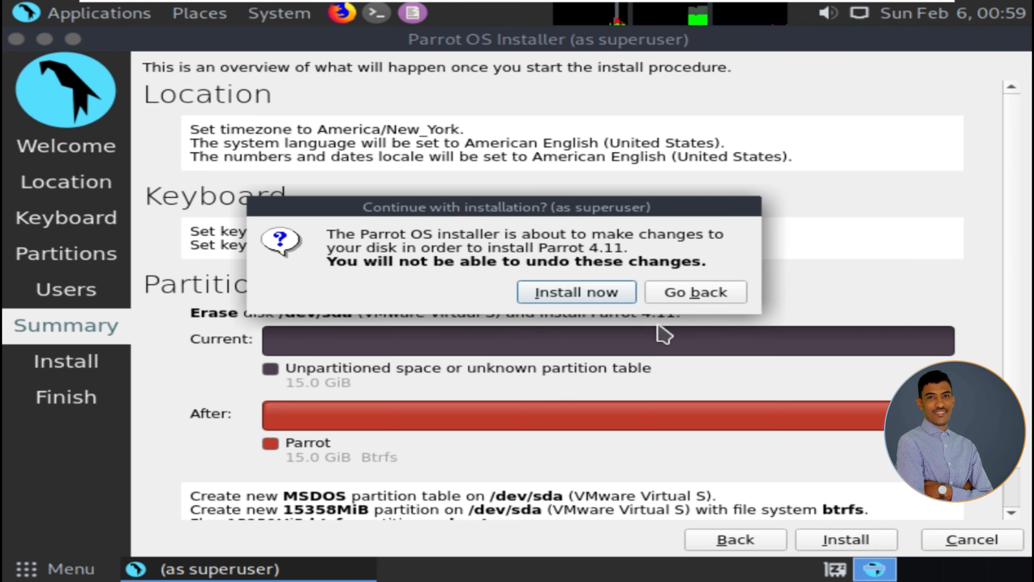
{"action": "left_click", "coordinate": [593, 293]}
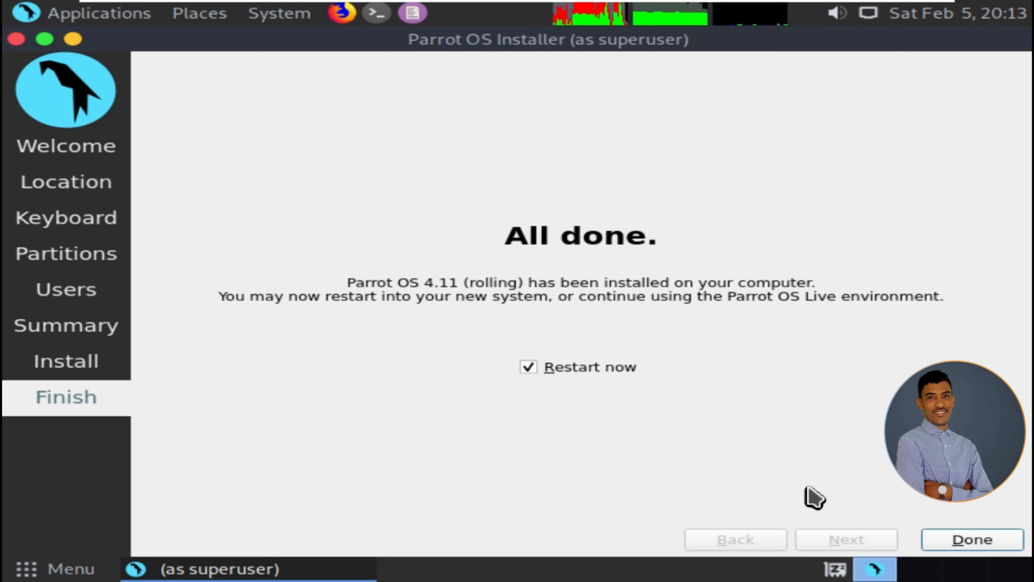
Finish the Parrot installer with the restart option kept and take the virtual machine out of full screen
{"action": "left_click", "coordinate": [966, 545]}
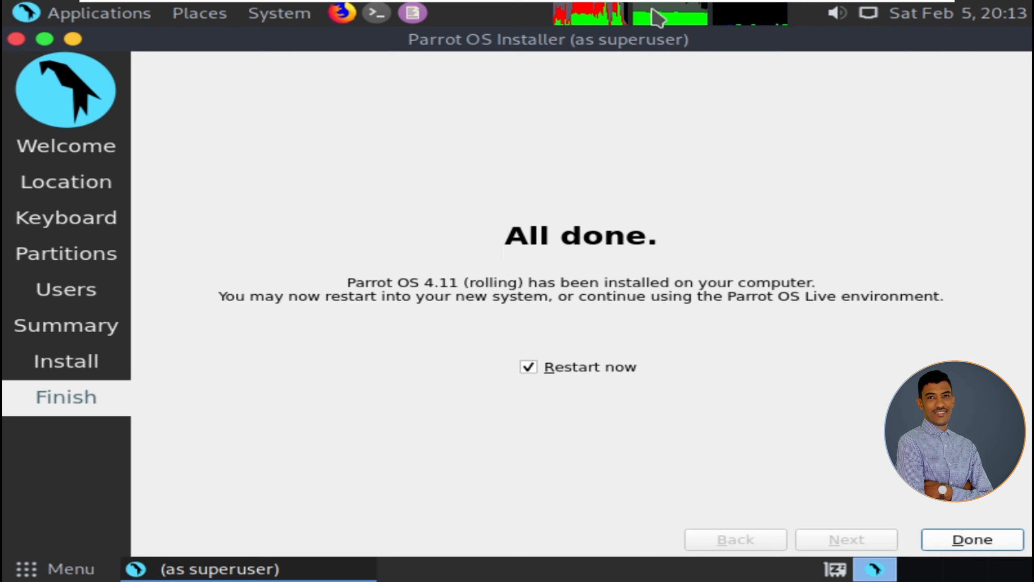
{"action": "mouse_move", "coordinate": [657, 0]}
{"action": "left_click", "coordinate": [917, 7]}
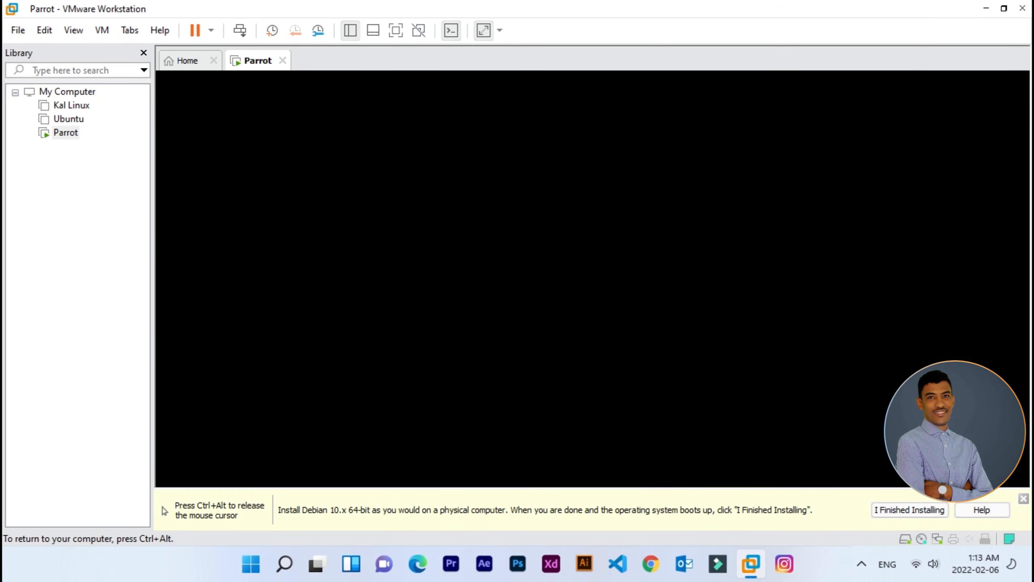
Release input from the Parrot virtual machine, then close it and power it off
{"action": "key", "text": "ctrl+alt"}
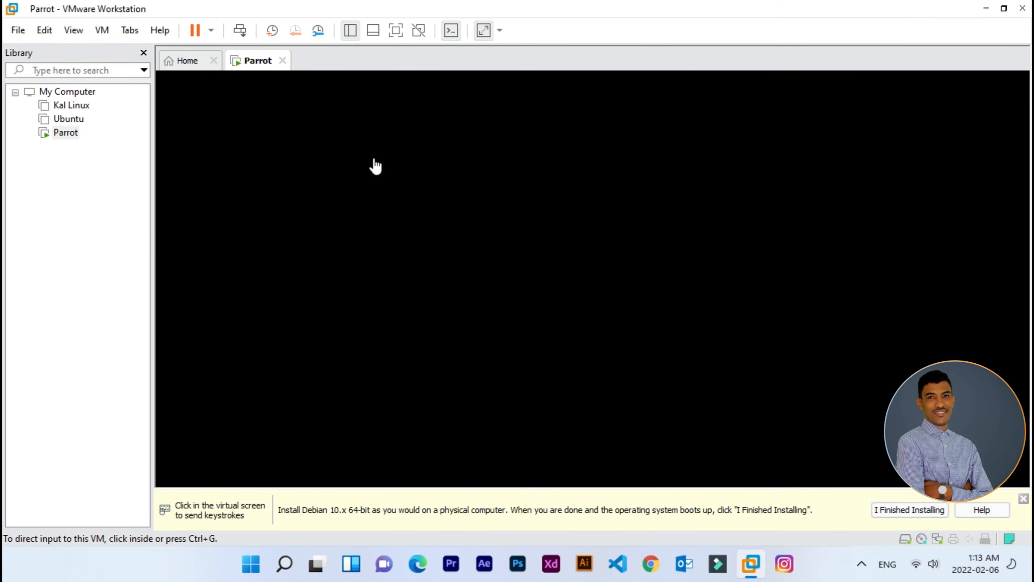
{"action": "left_click", "coordinate": [282, 61]}
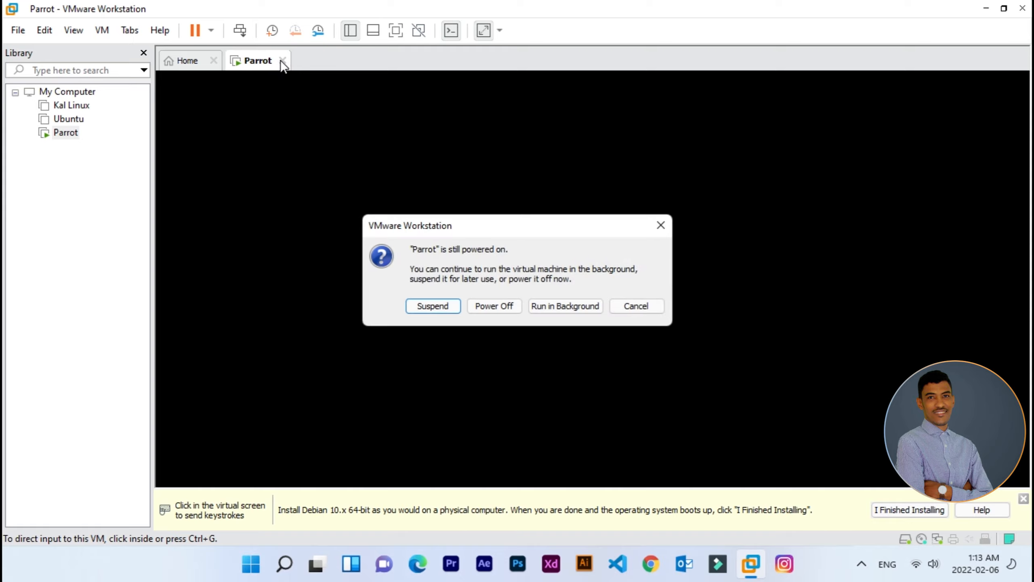
{"action": "left_click", "coordinate": [494, 308]}
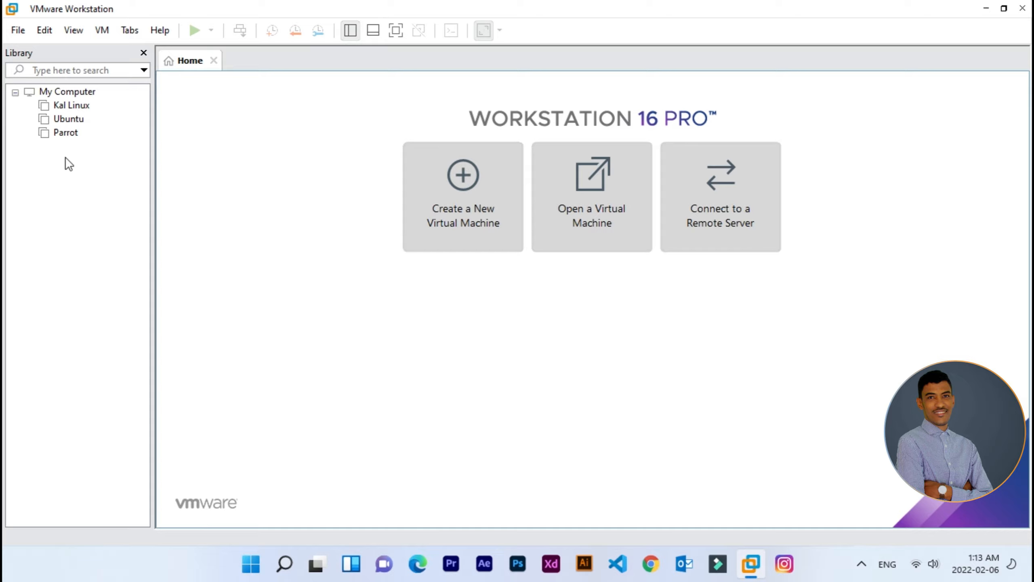
Reopen the Parrot virtual machine and set its CD/DVD drive to use the physical drive with Auto detect instead of the ISO image
{"action": "left_click", "coordinate": [64, 133]}
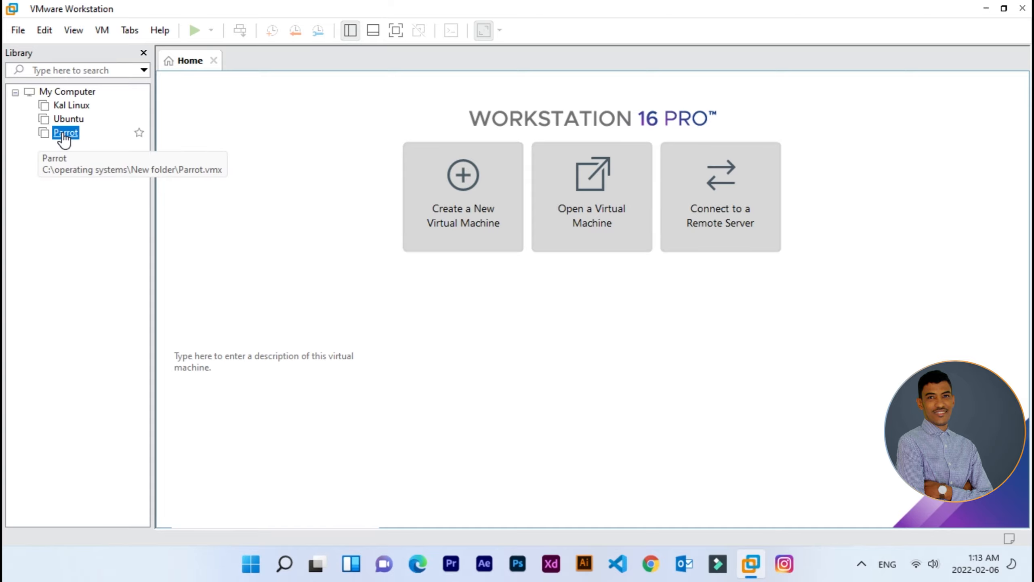
{"action": "left_click", "coordinate": [219, 233]}
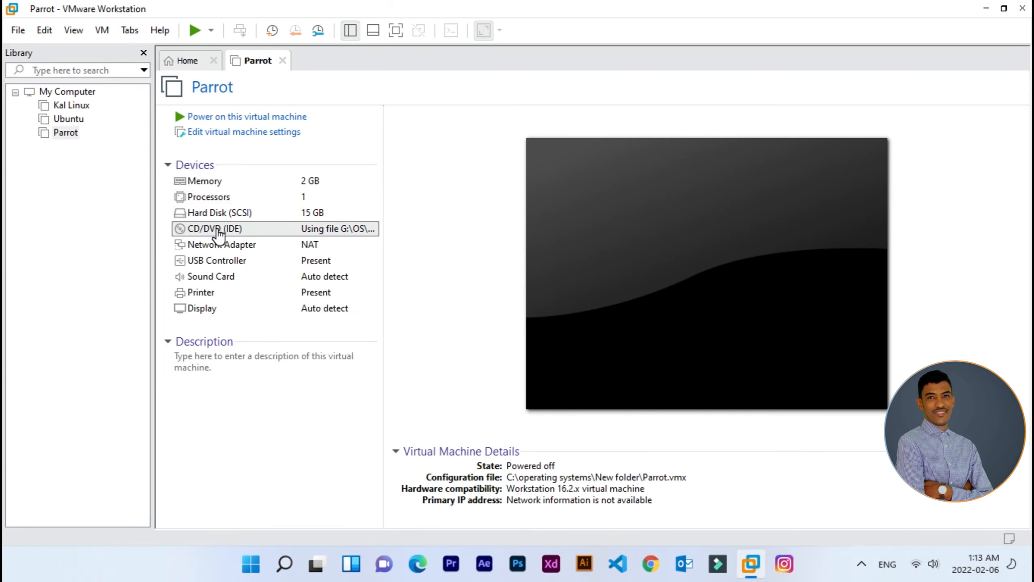
{"action": "double_click", "coordinate": [217, 230]}
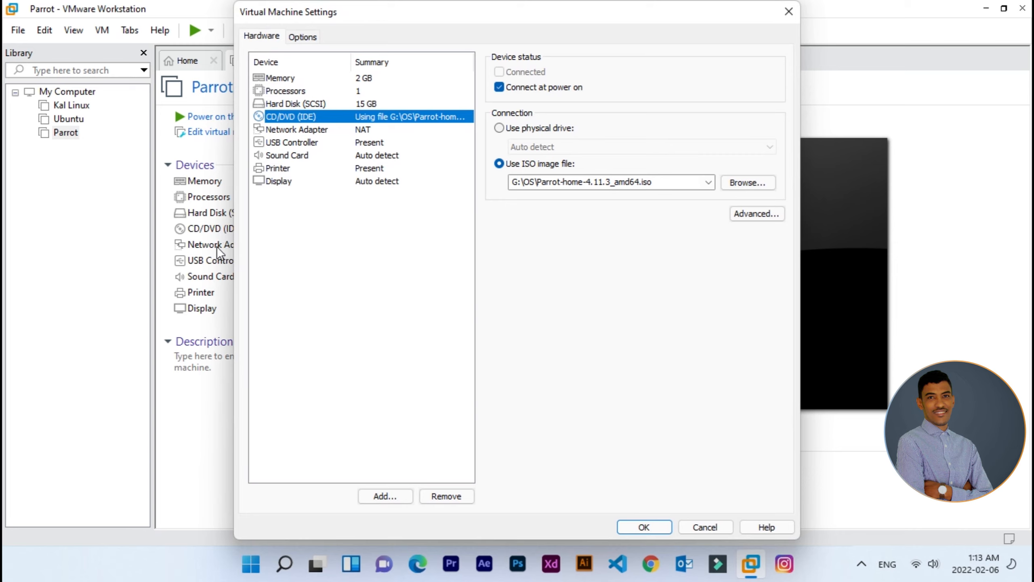
{"action": "left_click", "coordinate": [526, 130]}
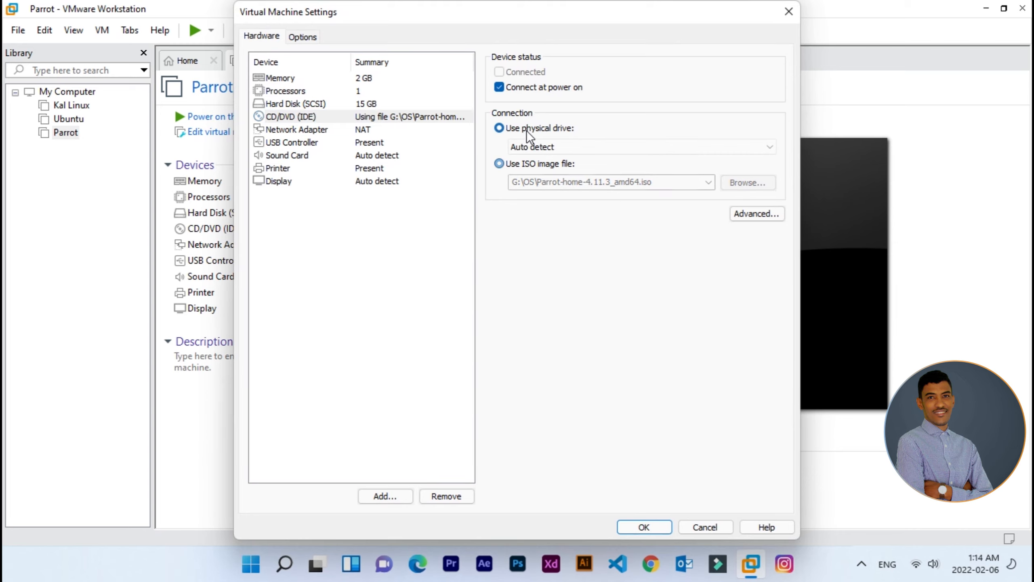
{"action": "left_click", "coordinate": [656, 526]}
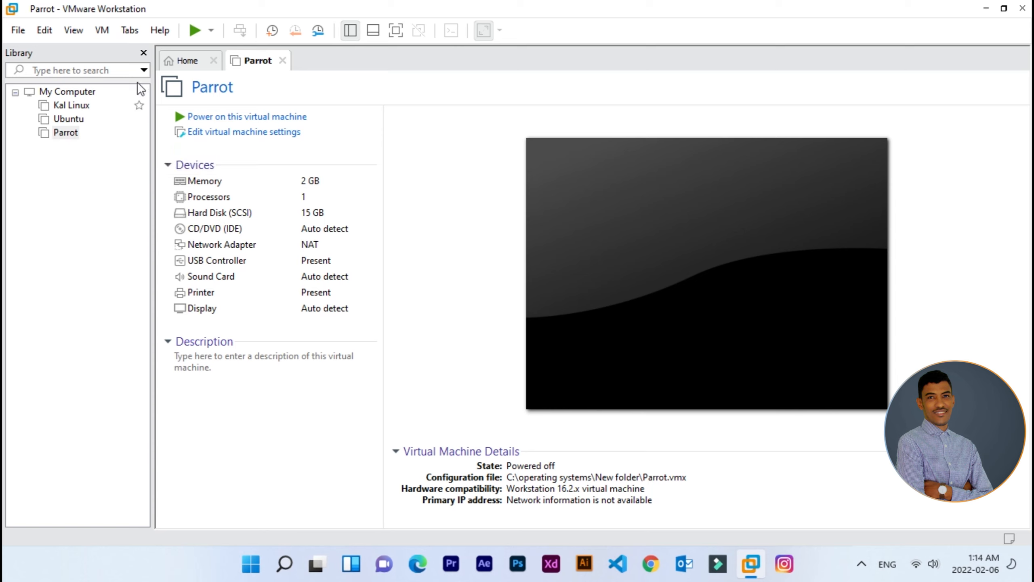
Power on the Parrot virtual machine, boot the Debian GNU/Linux entry and show the machine in full screen
{"action": "left_click", "coordinate": [195, 30]}
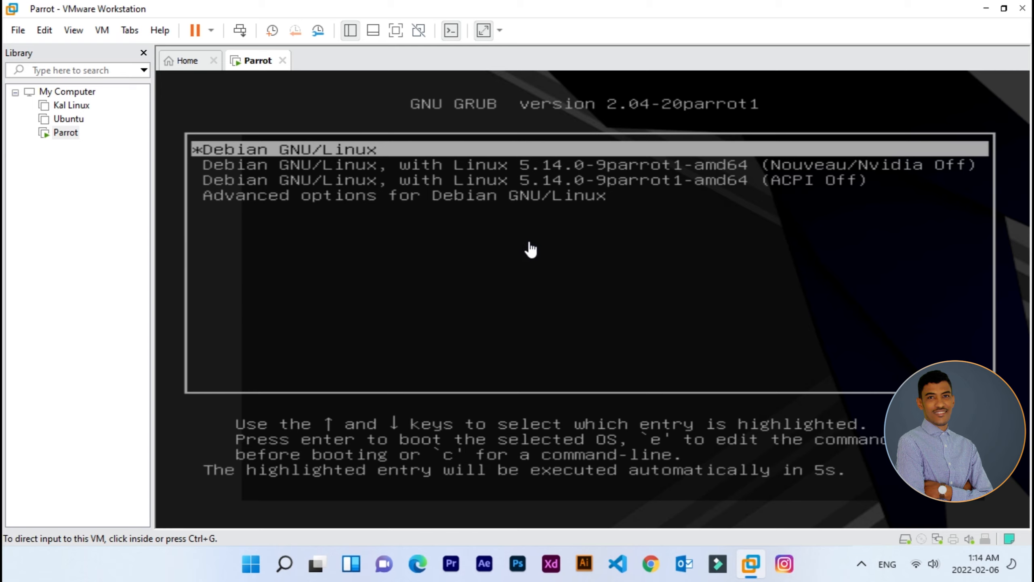
{"action": "left_click", "coordinate": [531, 249]}
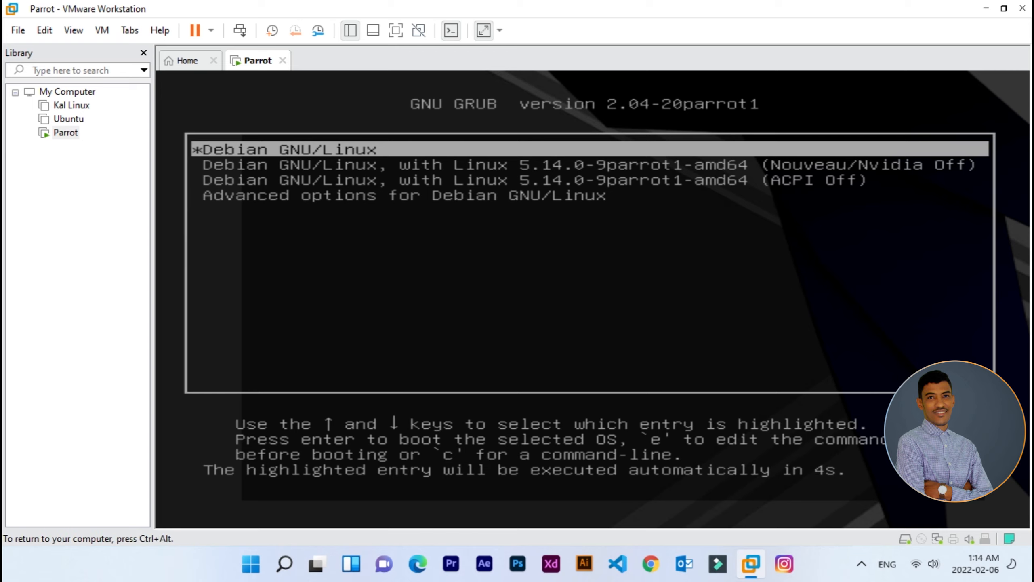
{"action": "key", "text": "Return"}
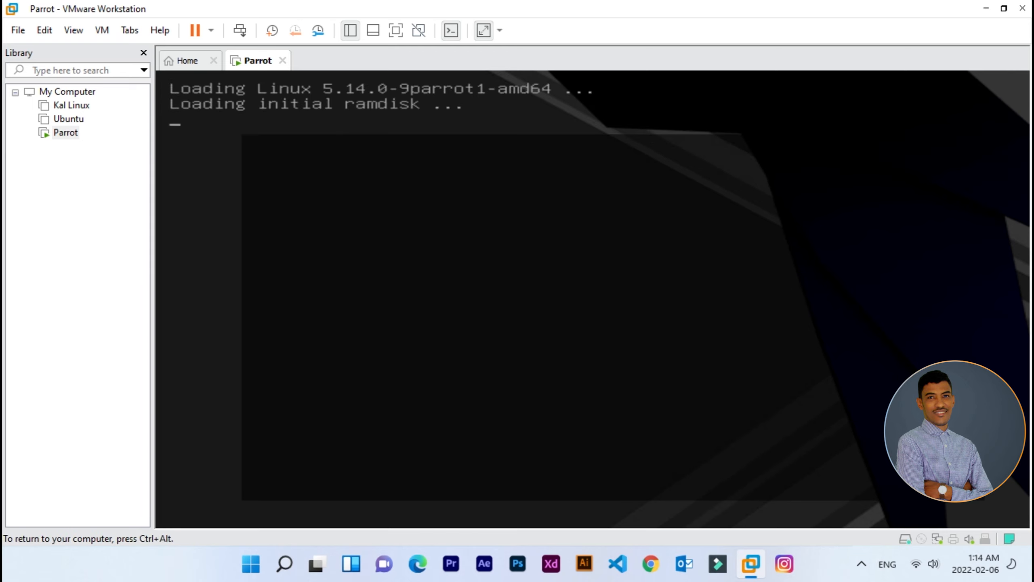
{"action": "key", "text": "ctrl+alt"}
{"action": "left_click", "coordinate": [394, 32]}
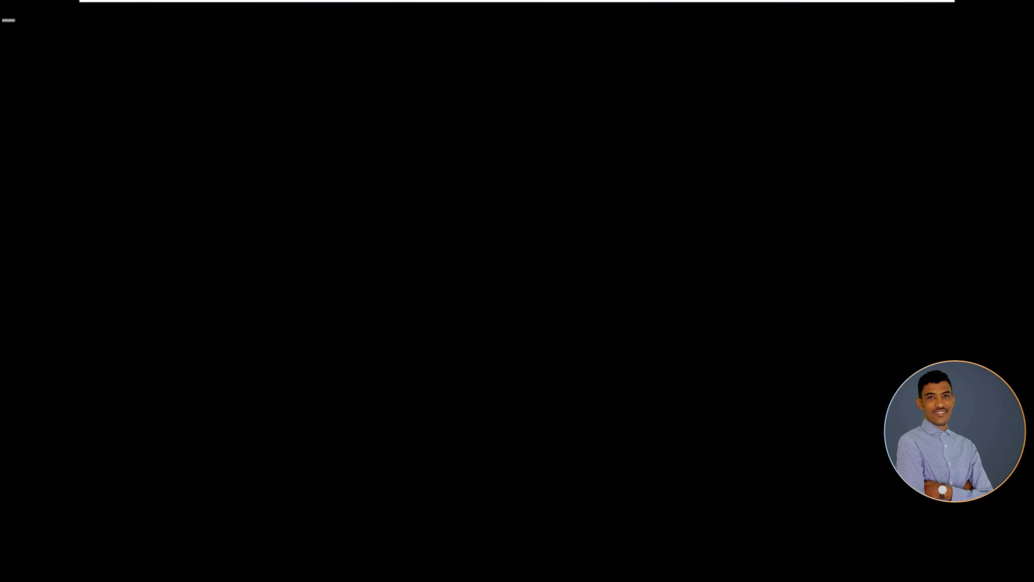